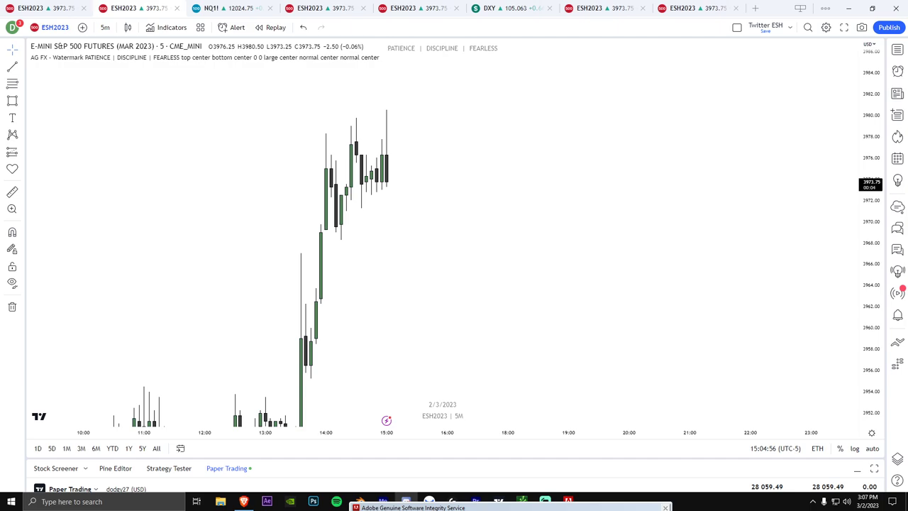
Open the bearish breaker block example image from the model-examples channel in a maximized browser window
{"action": "left_click_drag", "start_coordinate": [907, 71], "coordinate": [465, 100]}
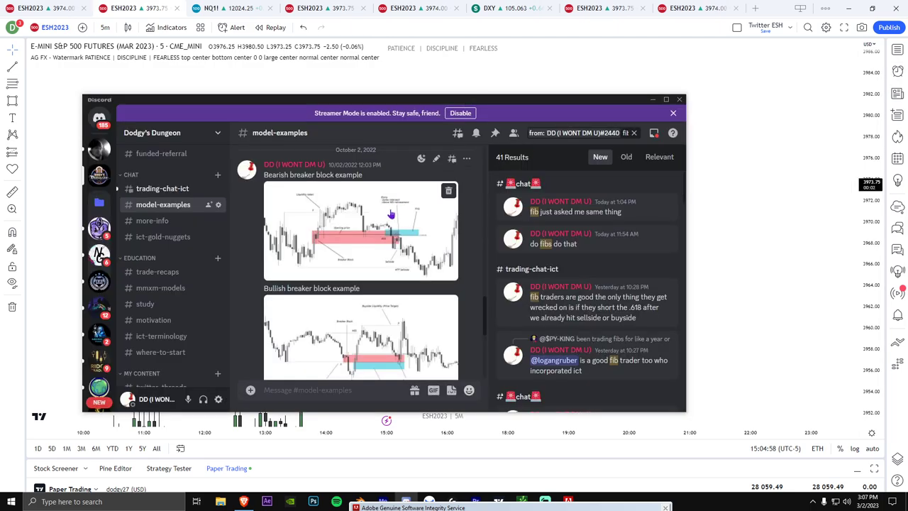
{"action": "left_click", "coordinate": [385, 258]}
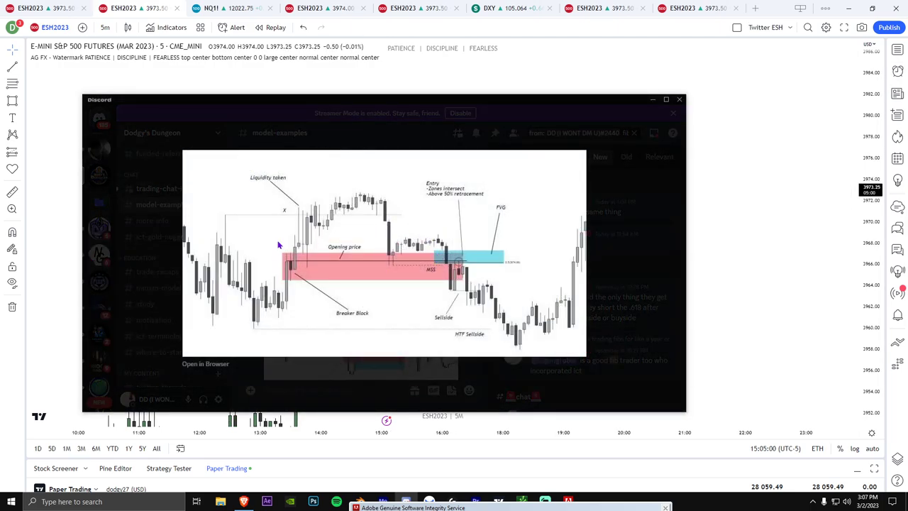
{"action": "left_click", "coordinate": [667, 101]}
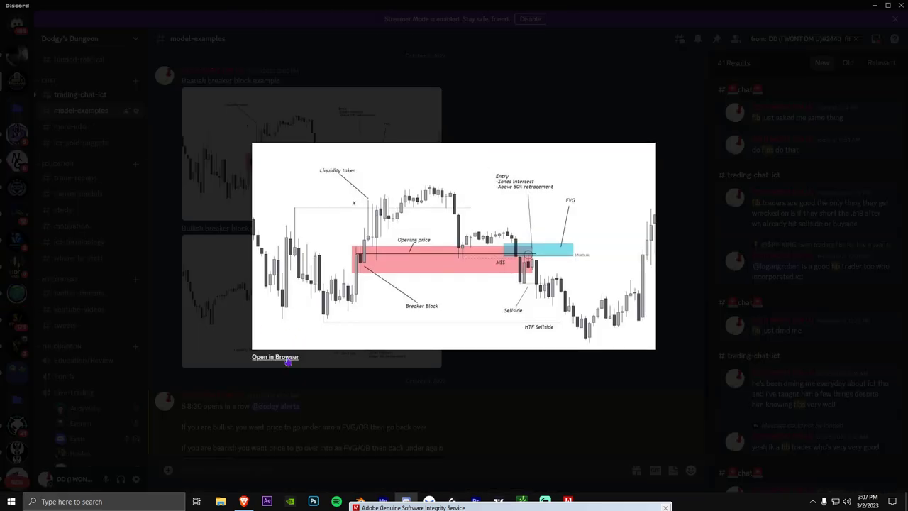
{"action": "left_click", "coordinate": [288, 361]}
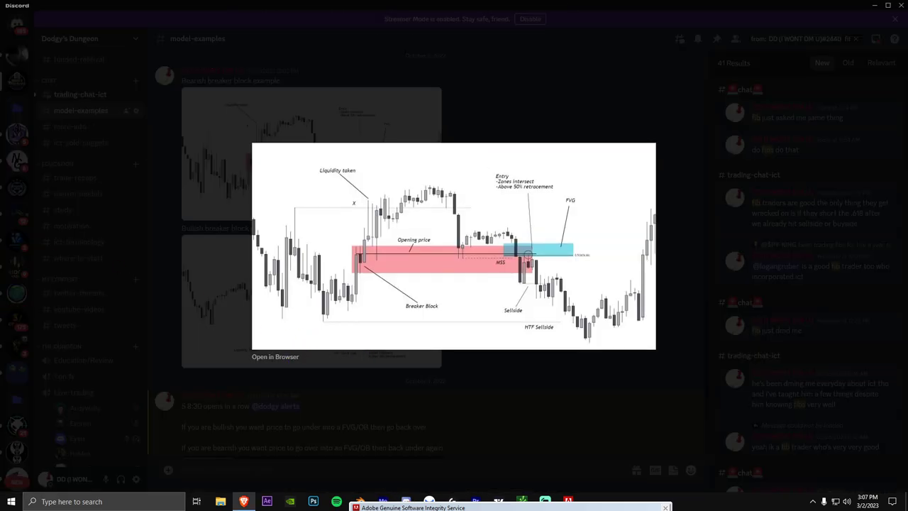
{"action": "left_click_drag", "start_coordinate": [91, 37], "coordinate": [344, 51]}
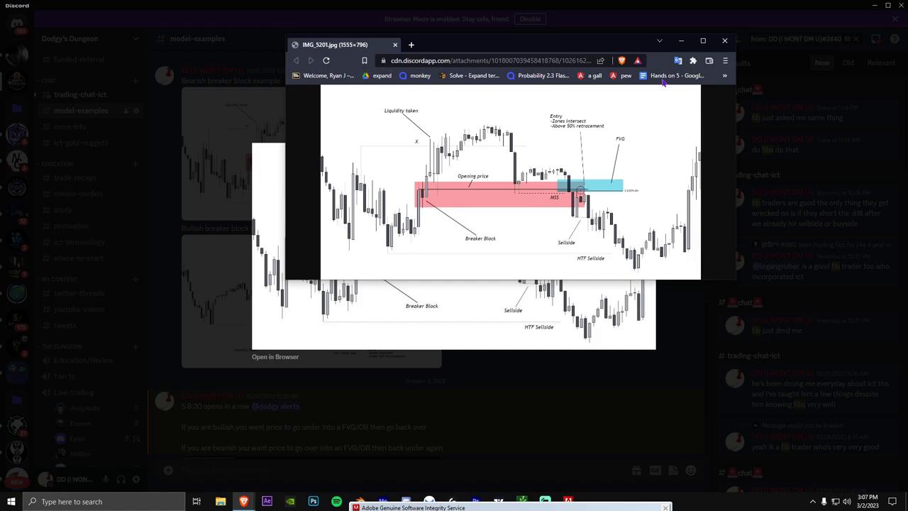
{"action": "left_click", "coordinate": [702, 46]}
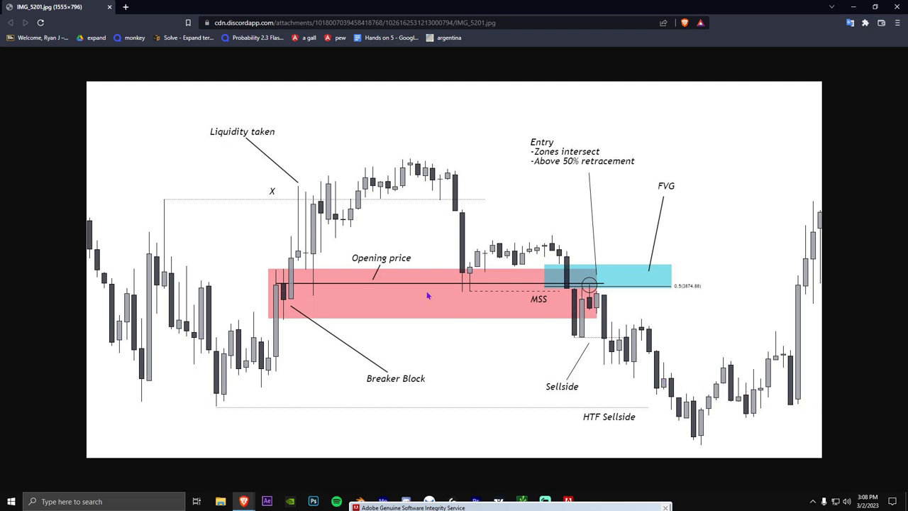
Return to Discord and open the bullish breaker block example image in the browser
{"action": "left_click", "coordinate": [406, 500]}
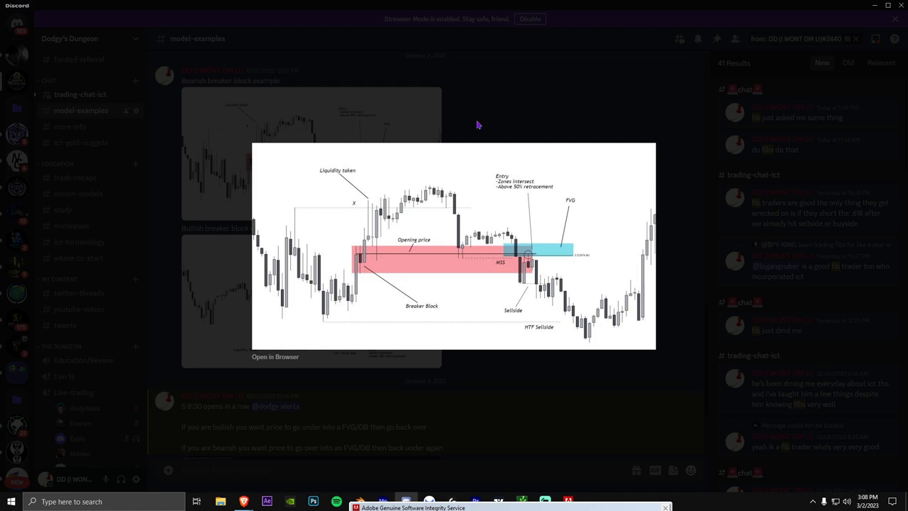
{"action": "left_click", "coordinate": [398, 86]}
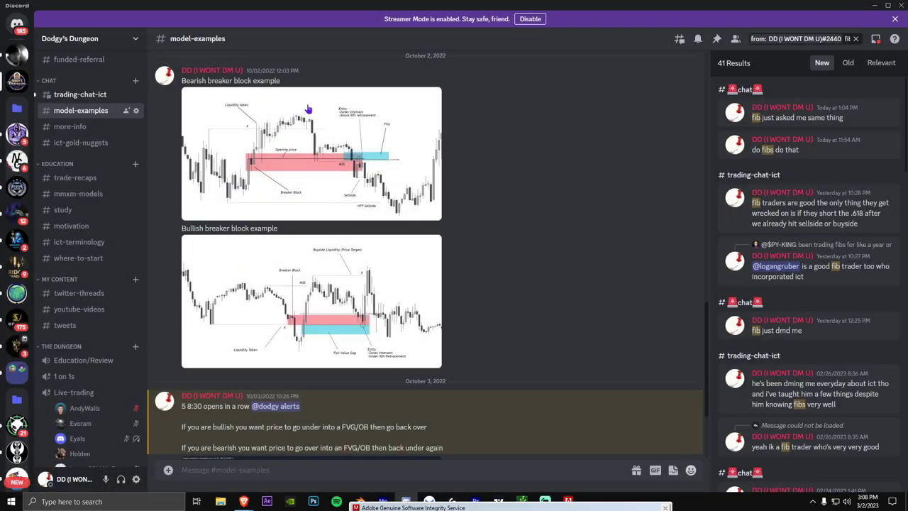
{"action": "left_click", "coordinate": [364, 273]}
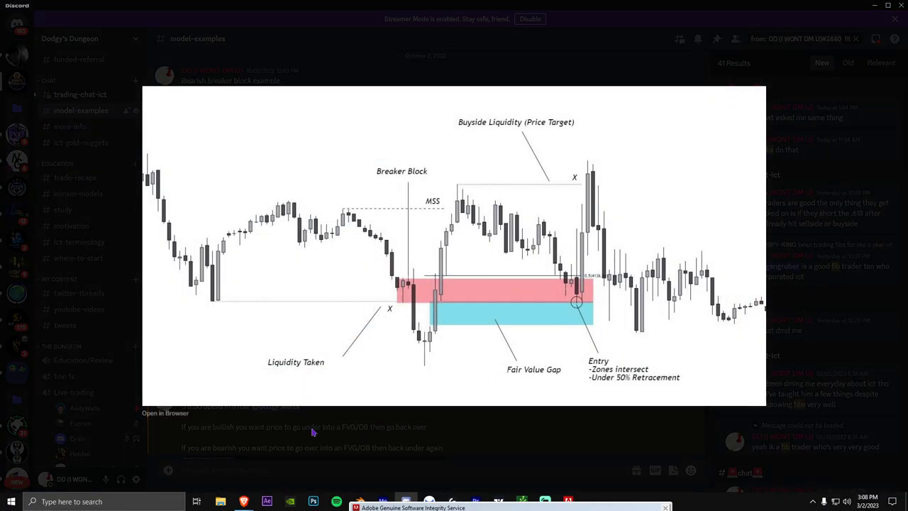
{"action": "left_click", "coordinate": [174, 412]}
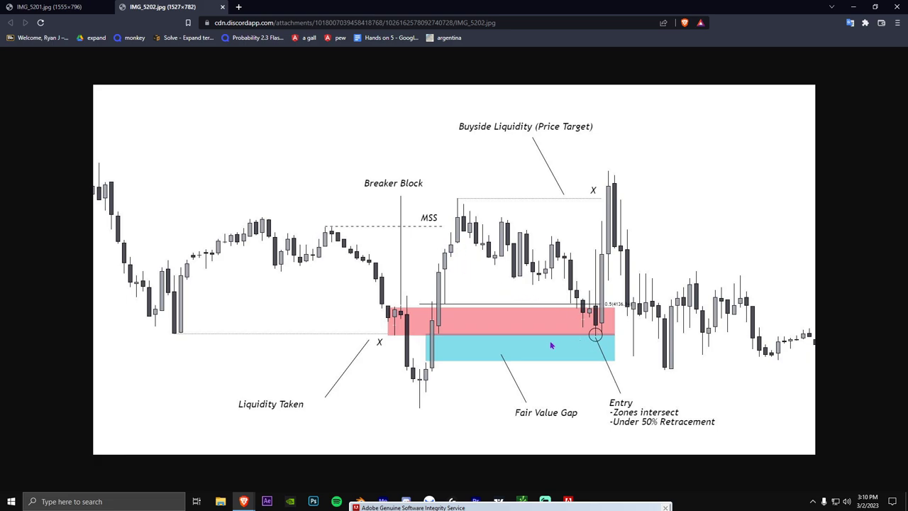
Switch to the TradingView ESH2023 chart and draw a rectangle from 02:35 to 05:55 on 2 March, spanning about 3931.75 to 3928.75
{"action": "left_click", "coordinate": [498, 501]}
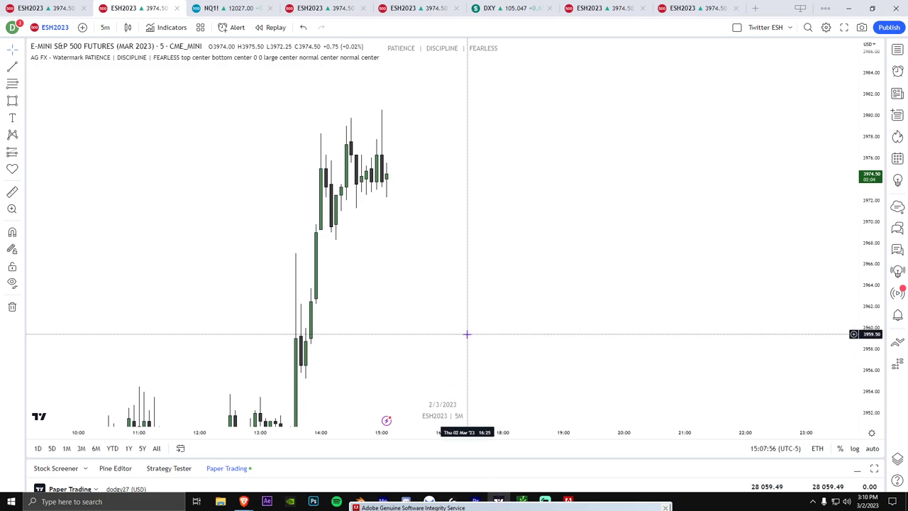
{"action": "scroll", "coordinate": [444, 322], "scroll_direction": "up", "scroll_amount": 1}
{"action": "left_click_drag", "start_coordinate": [419, 304], "coordinate": [578, 189]}
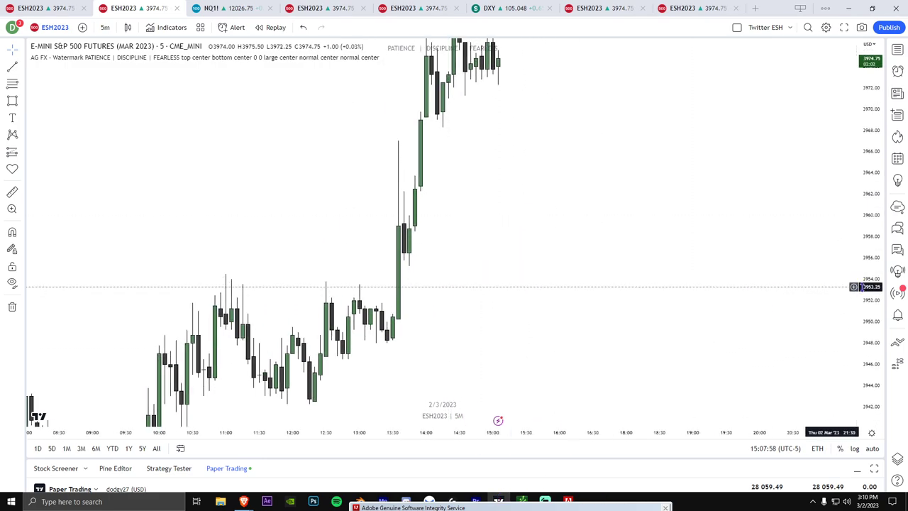
{"action": "scroll", "coordinate": [837, 287], "scroll_direction": "left", "scroll_amount": 10}
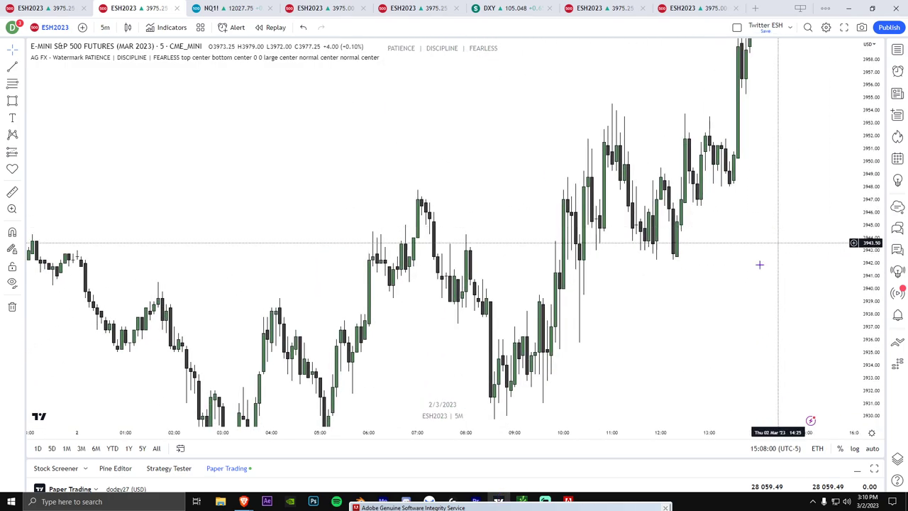
{"action": "scroll", "coordinate": [675, 310], "scroll_direction": "up", "scroll_amount": 3}
{"action": "left_click_drag", "start_coordinate": [649, 336], "coordinate": [707, 294]}
{"action": "left_click_drag", "start_coordinate": [669, 319], "coordinate": [685, 314]}
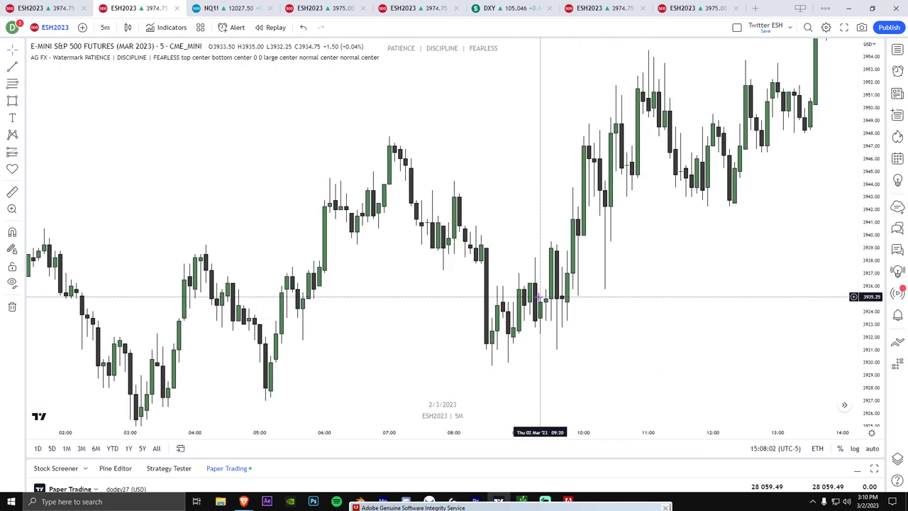
{"action": "scroll", "coordinate": [540, 296], "scroll_direction": "left", "scroll_amount": 8}
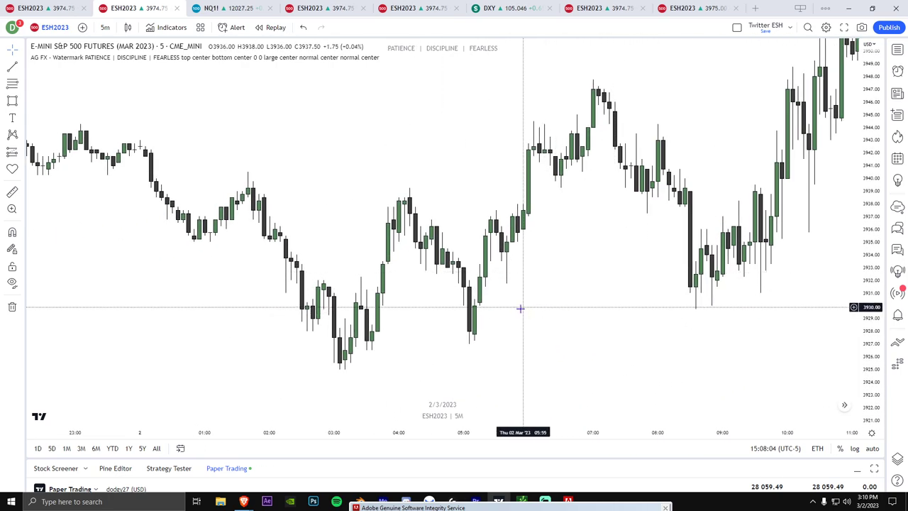
{"action": "left_click_drag", "start_coordinate": [403, 328], "coordinate": [422, 316]}
{"action": "scroll", "coordinate": [398, 321], "scroll_direction": "up", "scroll_amount": 1}
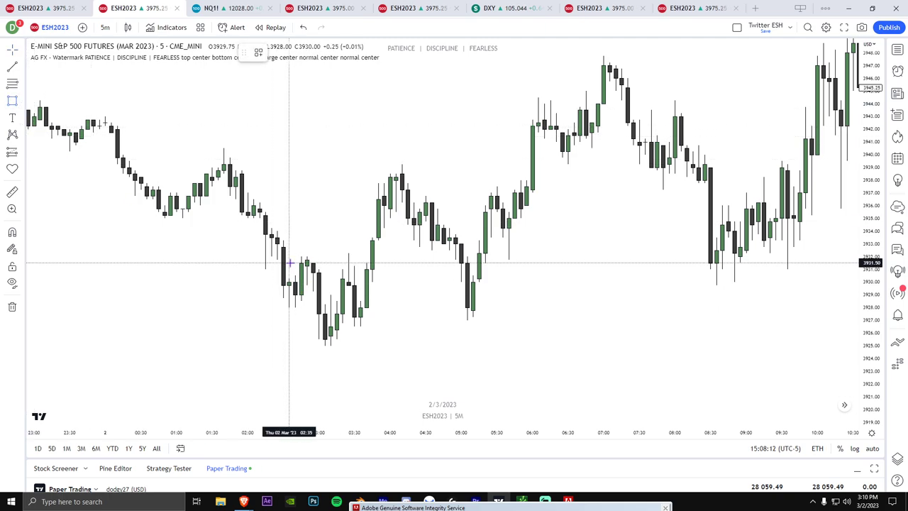
{"action": "mouse_move", "coordinate": [290, 260]}
{"action": "left_mouse_down"}
{"action": "mouse_move", "coordinate": [449, 304]}
{"action": "mouse_move", "coordinate": [503, 292]}
{"action": "mouse_move", "coordinate": [526, 296]}
{"action": "left_mouse_up"}
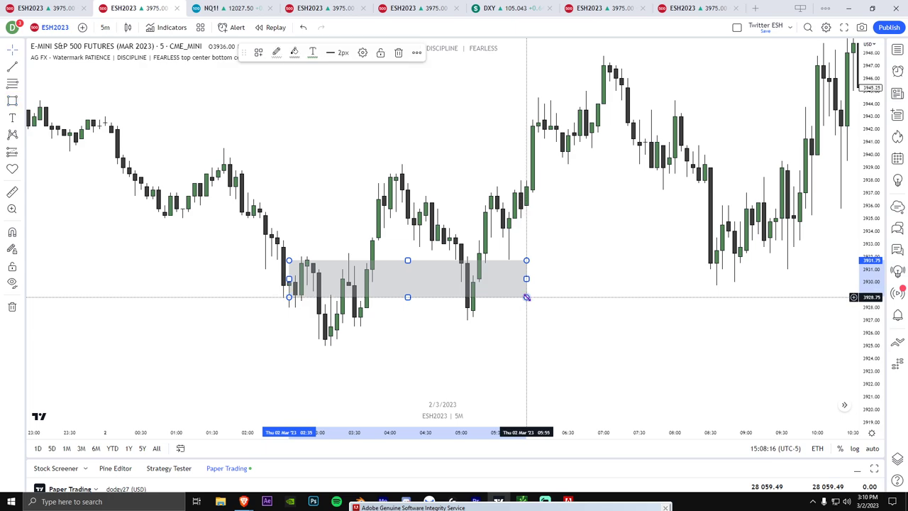
Draw a short horizontal trend line at 3928.00 beneath the lows at the rectangle's start, from about 02:35 to 02:55
{"action": "left_click_drag", "start_coordinate": [650, 326], "coordinate": [792, 332]}
{"action": "left_click_drag", "start_coordinate": [863, 354], "coordinate": [856, 292]}
{"action": "scroll", "coordinate": [756, 335], "scroll_direction": "up", "scroll_amount": 1}
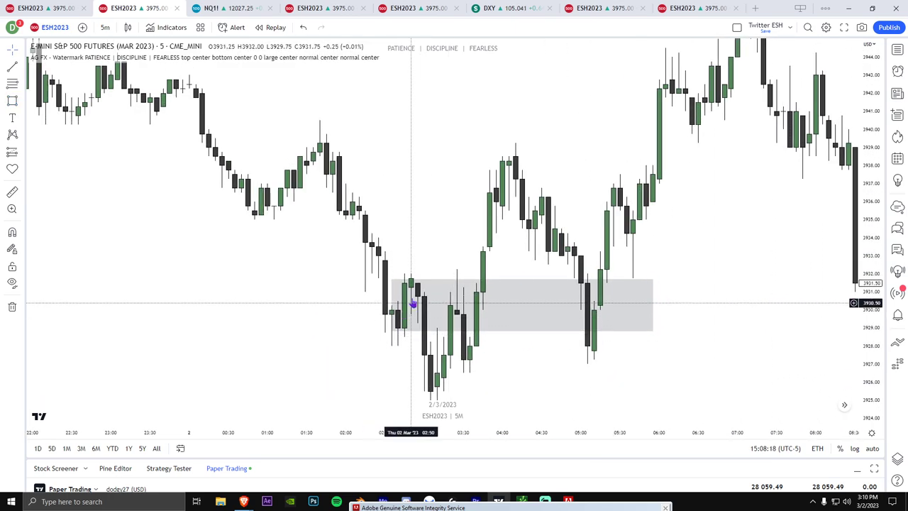
{"action": "left_click_drag", "start_coordinate": [474, 372], "coordinate": [494, 279]}
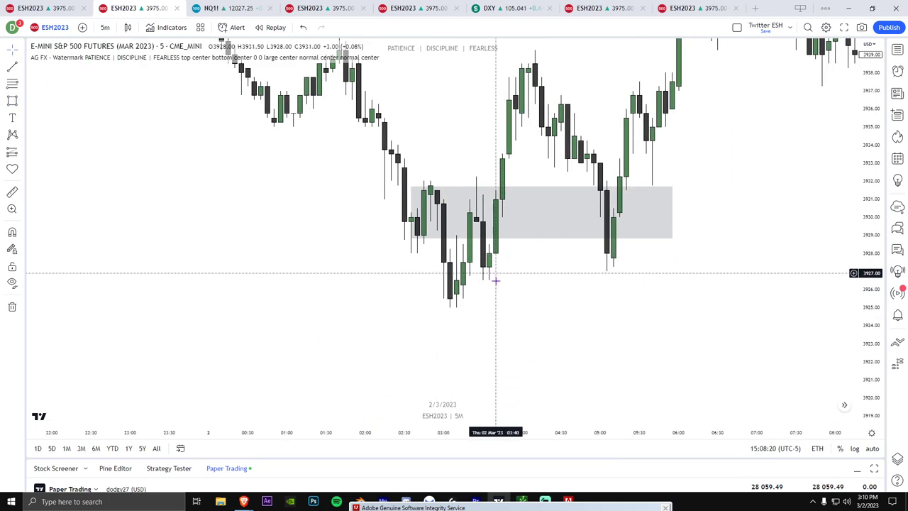
{"action": "scroll", "coordinate": [511, 282], "scroll_direction": "down", "scroll_amount": 9}
{"action": "scroll", "coordinate": [518, 278], "scroll_direction": "up", "scroll_amount": 8}
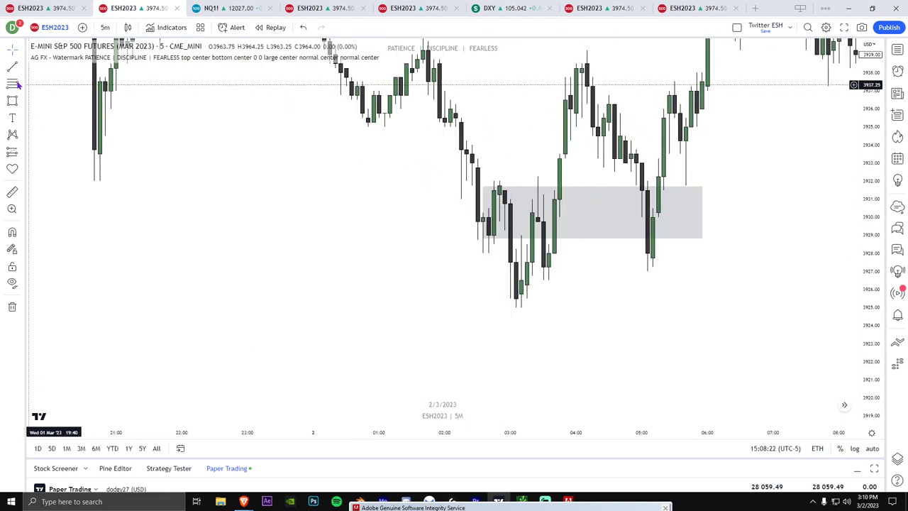
{"action": "left_click", "coordinate": [483, 253]}
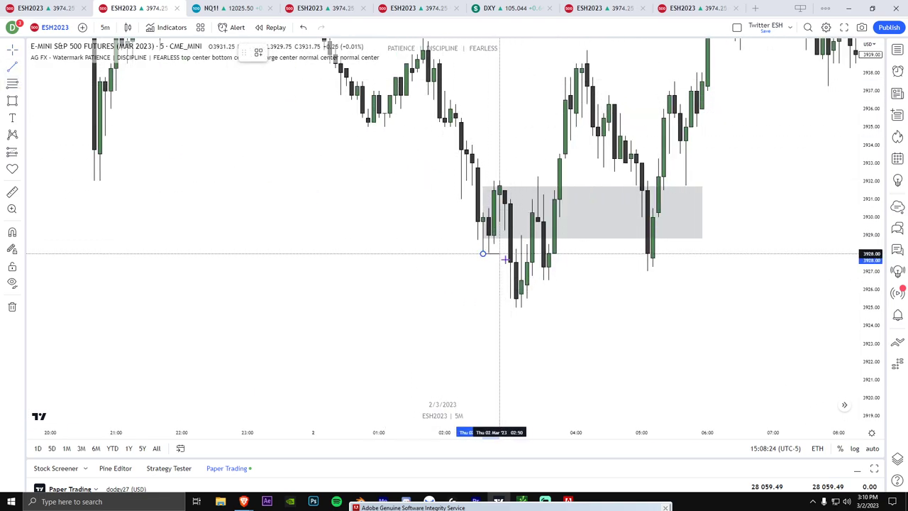
{"action": "left_click", "coordinate": [504, 258], "text": "shift"}
Draw a horizontal trend line at about 3926.50 from the 03:30 low to the rectangle's end at 05:55
{"action": "left_click_drag", "start_coordinate": [505, 286], "coordinate": [557, 299]}
{"action": "scroll", "coordinate": [557, 299], "scroll_direction": "up", "scroll_amount": 2}
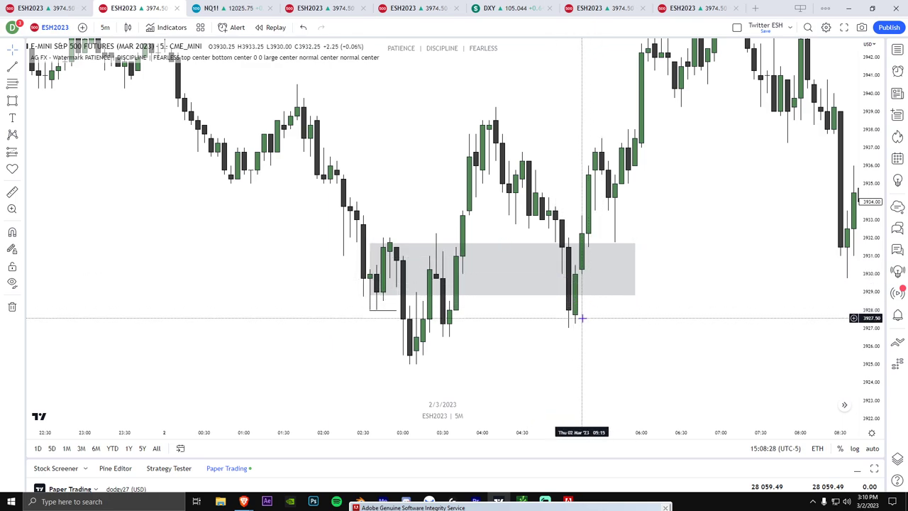
{"action": "left_click_drag", "start_coordinate": [596, 324], "coordinate": [583, 328]}
{"action": "scroll", "coordinate": [582, 327], "scroll_direction": "right", "scroll_amount": 3}
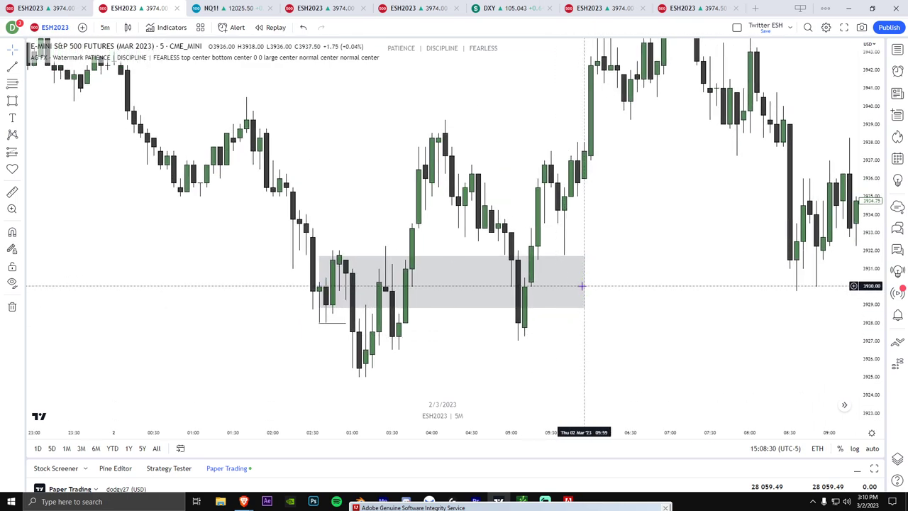
{"action": "scroll", "coordinate": [594, 329], "scroll_direction": "right", "scroll_amount": 3}
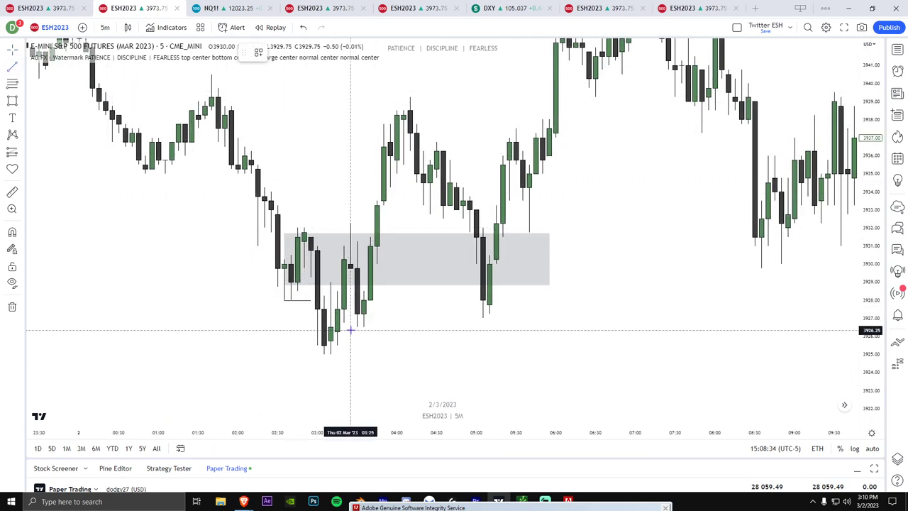
{"action": "left_click", "coordinate": [549, 328], "text": "shift"}
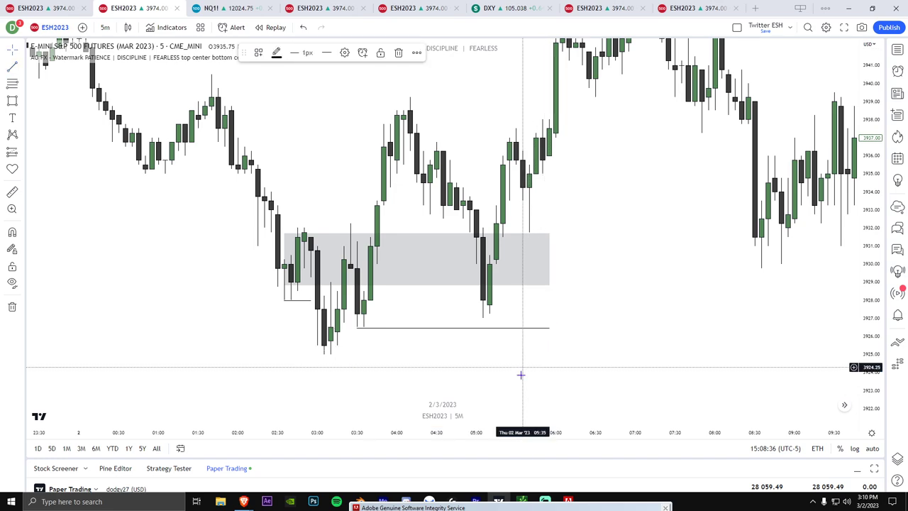
{"action": "left_click", "coordinate": [520, 374]}
{"action": "left_click_drag", "start_coordinate": [369, 331], "coordinate": [367, 326]}
{"action": "left_click", "coordinate": [390, 346]}
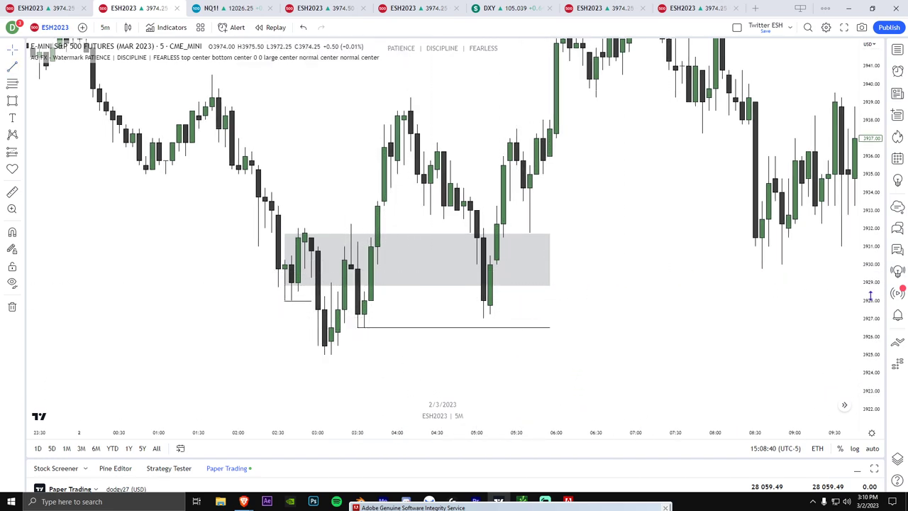
Remove all drawings from the chart
{"action": "left_click_drag", "start_coordinate": [870, 295], "coordinate": [870, 317]}
{"action": "scroll", "coordinate": [612, 279], "scroll_direction": "up", "scroll_amount": 1}
{"action": "right_click", "coordinate": [553, 270]}
{"action": "left_click", "coordinate": [618, 443]}
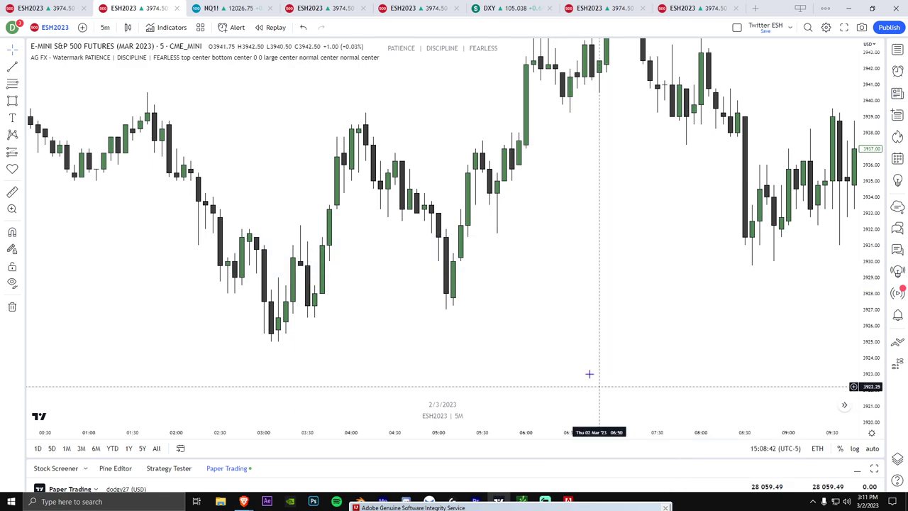
Draw a rectangle over the breaker candles from 04:45 to 06:10, spanning about 3934 to 3932.50
{"action": "scroll", "coordinate": [588, 374], "scroll_direction": "up", "scroll_amount": 1}
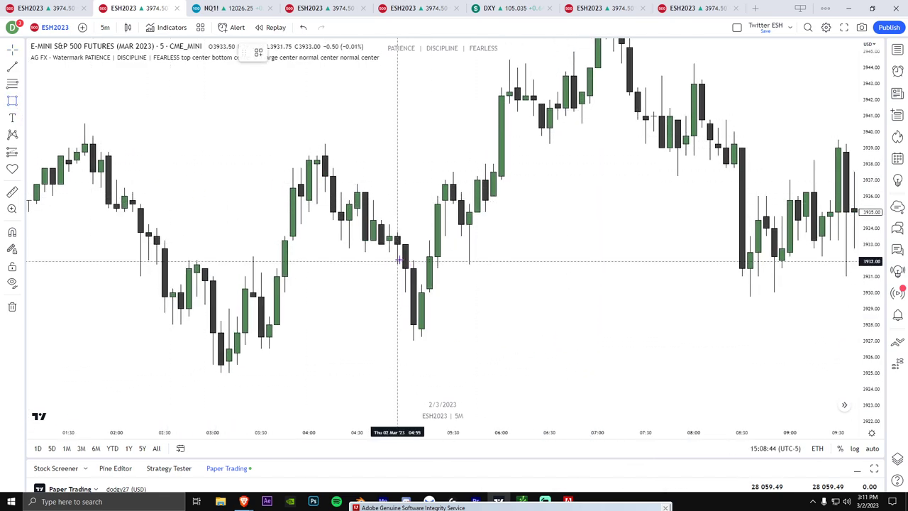
{"action": "left_click_drag", "start_coordinate": [381, 227], "coordinate": [517, 247]}
{"action": "left_click", "coordinate": [418, 274]}
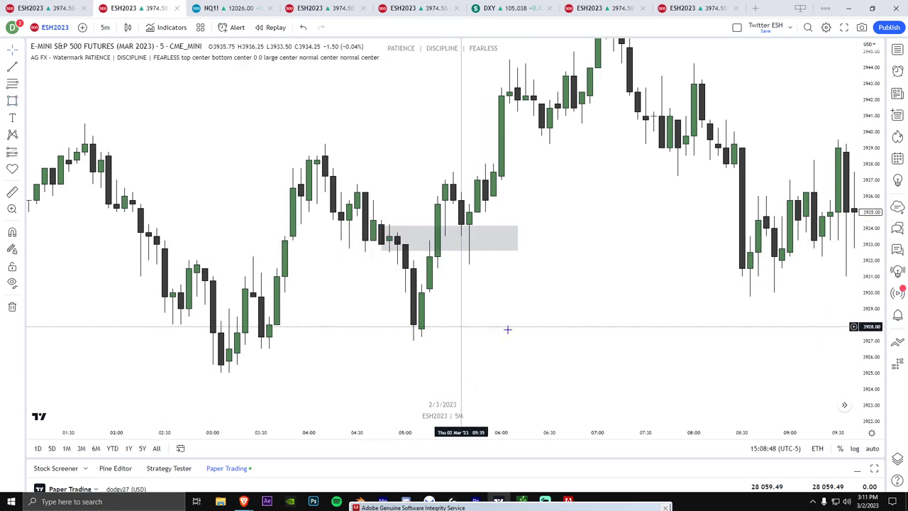
Draw a horizontal trend line at 3926.50 under the 03:30 low, extending to about 05:45
{"action": "left_click_drag", "start_coordinate": [506, 330], "coordinate": [538, 357]}
{"action": "left_click_drag", "start_coordinate": [869, 375], "coordinate": [869, 344]}
{"action": "left_click_drag", "start_coordinate": [701, 336], "coordinate": [714, 297]}
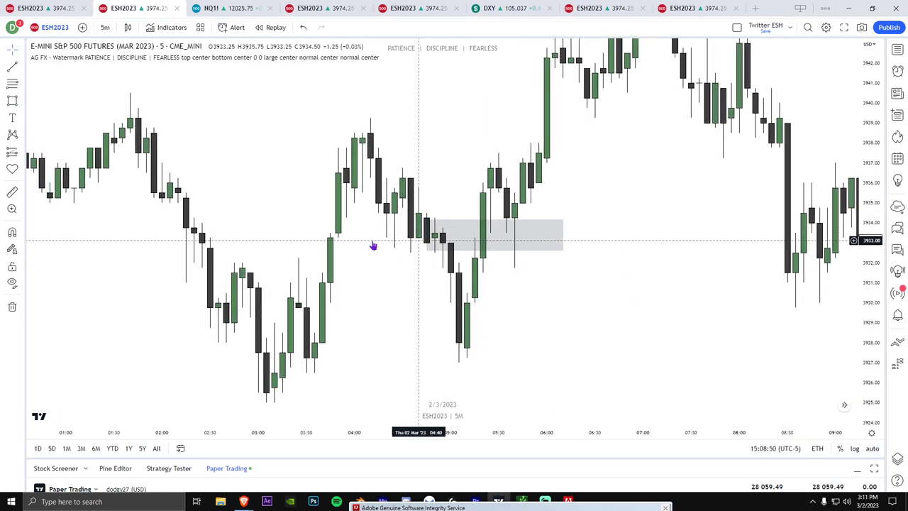
{"action": "left_click", "coordinate": [10, 70]}
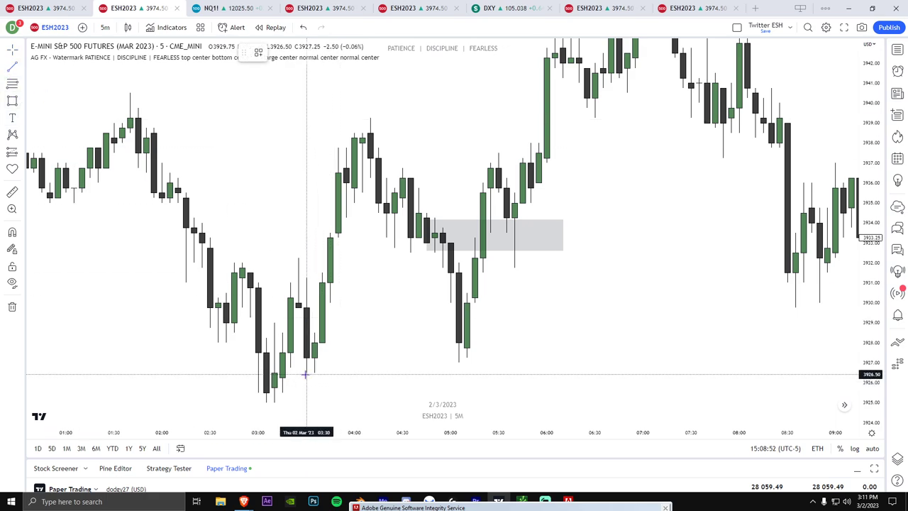
{"action": "left_click", "coordinate": [306, 374]}
{"action": "left_click", "coordinate": [523, 360], "text": "shift"}
{"action": "left_click_drag", "start_coordinate": [530, 349], "coordinate": [531, 371]}
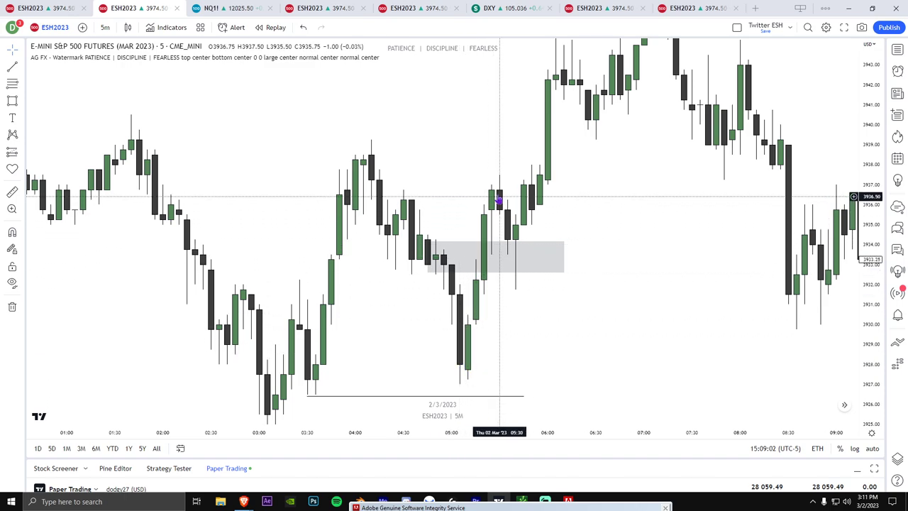
Adjust the rectangle's upper starting corner to 3934.25 at 04:45 and deselect it
{"action": "left_click_drag", "start_coordinate": [428, 244], "coordinate": [428, 240]}
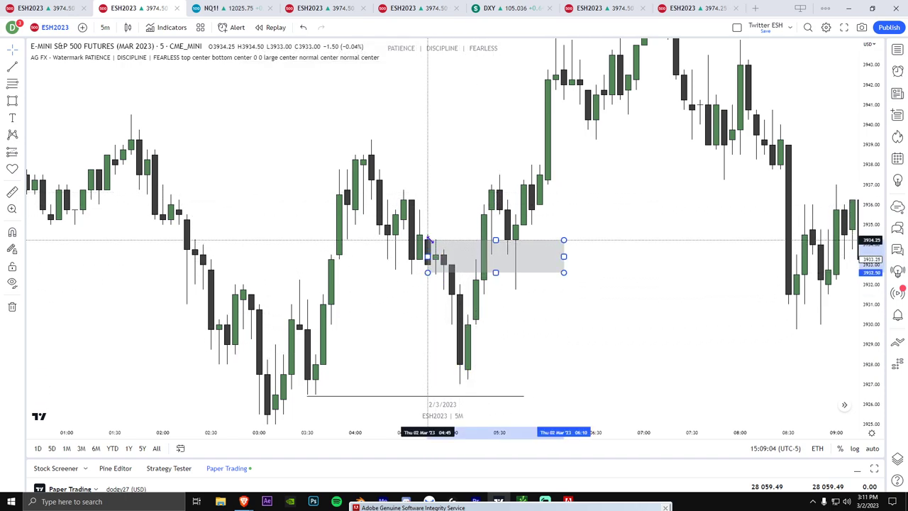
{"action": "left_click", "coordinate": [449, 229]}
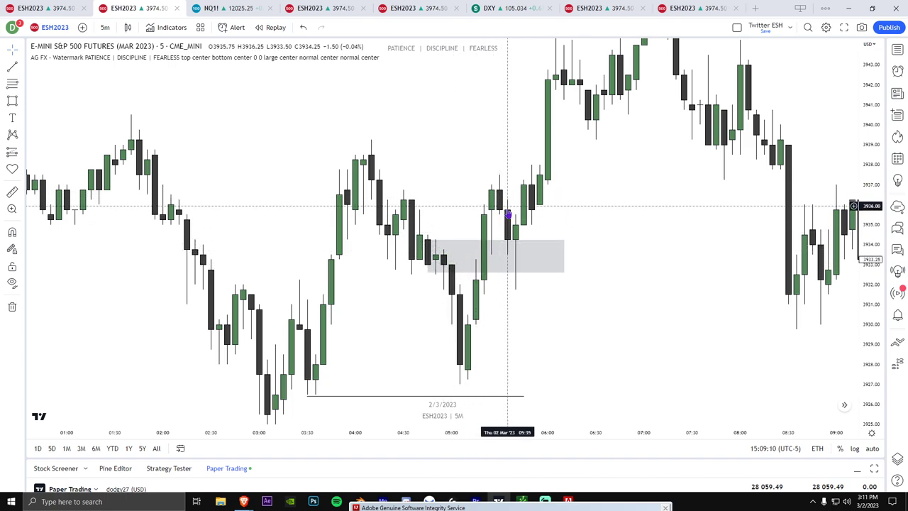
{"action": "left_click", "coordinate": [519, 245]}
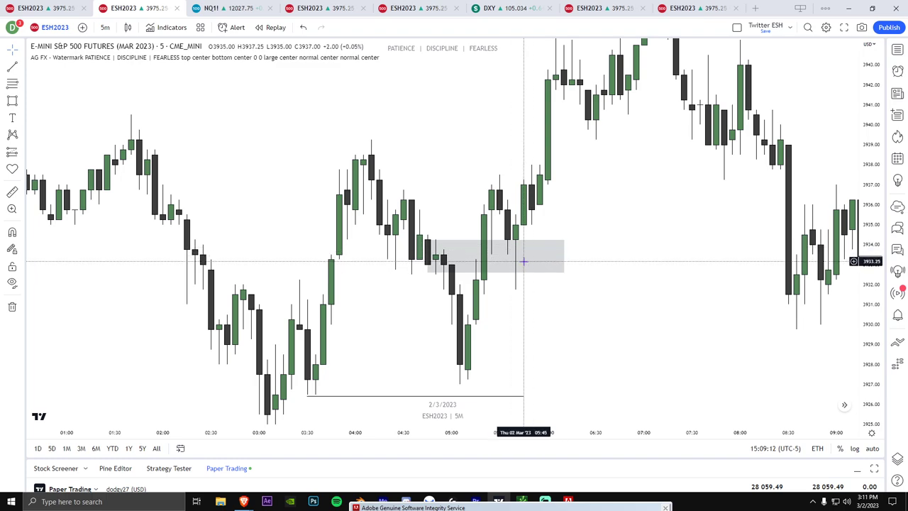
Examine the 2 March breaker zone, its retest around 05:40 and the price swings that follow through the morning
{"action": "left_click_drag", "start_coordinate": [589, 267], "coordinate": [563, 278]}
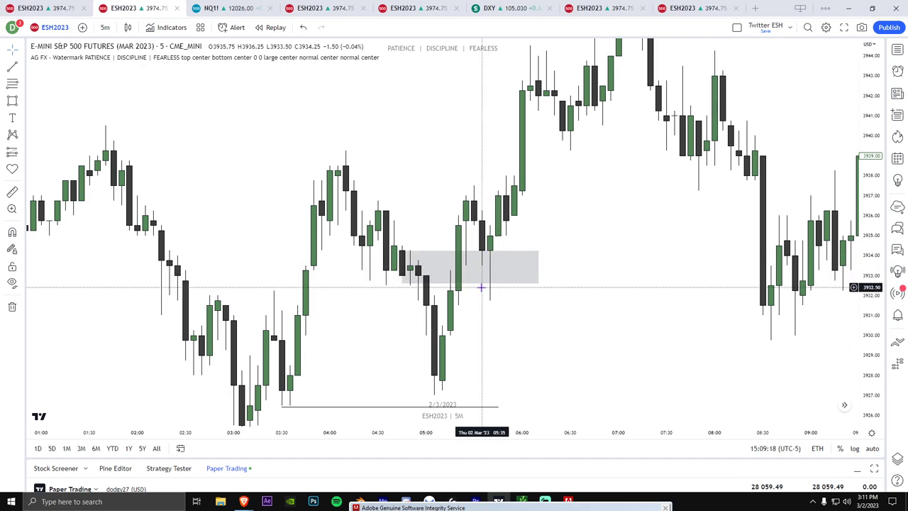
{"action": "left_click_drag", "start_coordinate": [570, 149], "coordinate": [533, 178]}
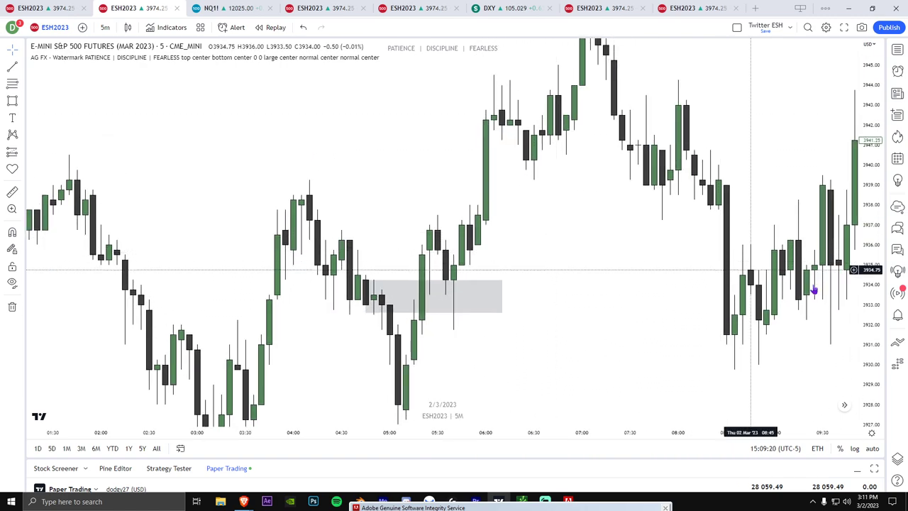
{"action": "double_click", "coordinate": [869, 333]}
{"action": "scroll", "coordinate": [724, 340], "scroll_direction": "down", "scroll_amount": 2}
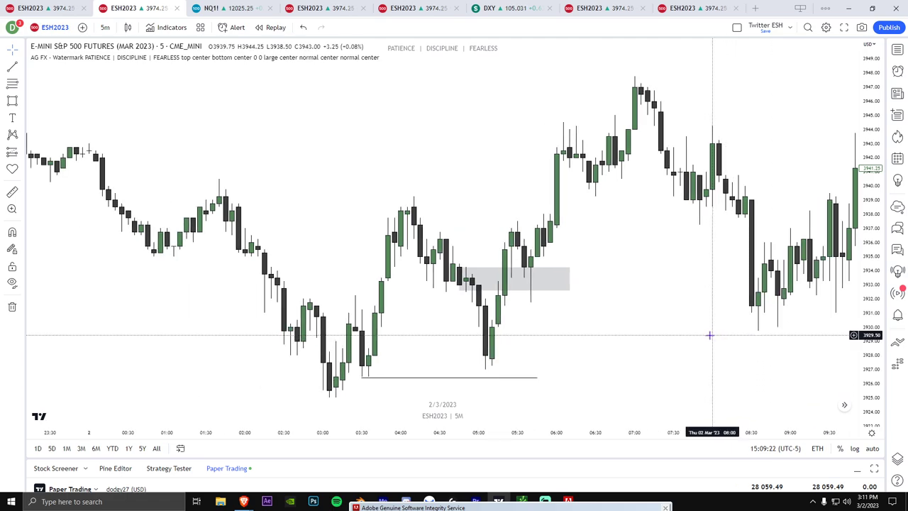
{"action": "scroll", "coordinate": [710, 334], "scroll_direction": "right", "scroll_amount": 4}
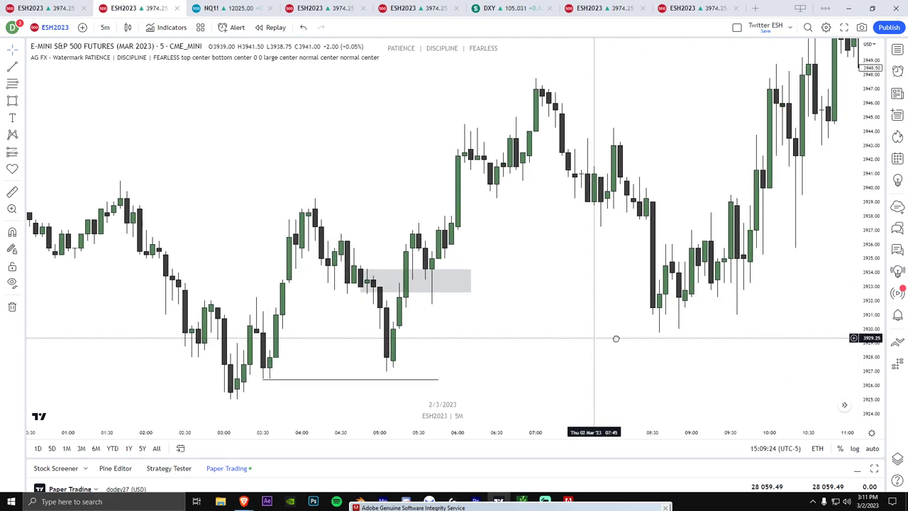
{"action": "scroll", "coordinate": [616, 338], "scroll_direction": "left", "scroll_amount": 2}
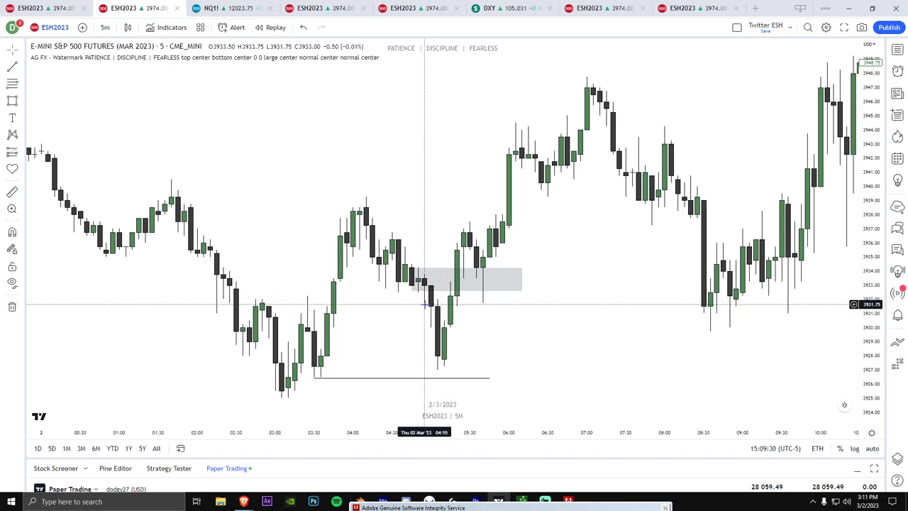
{"action": "left_click", "coordinate": [411, 278]}
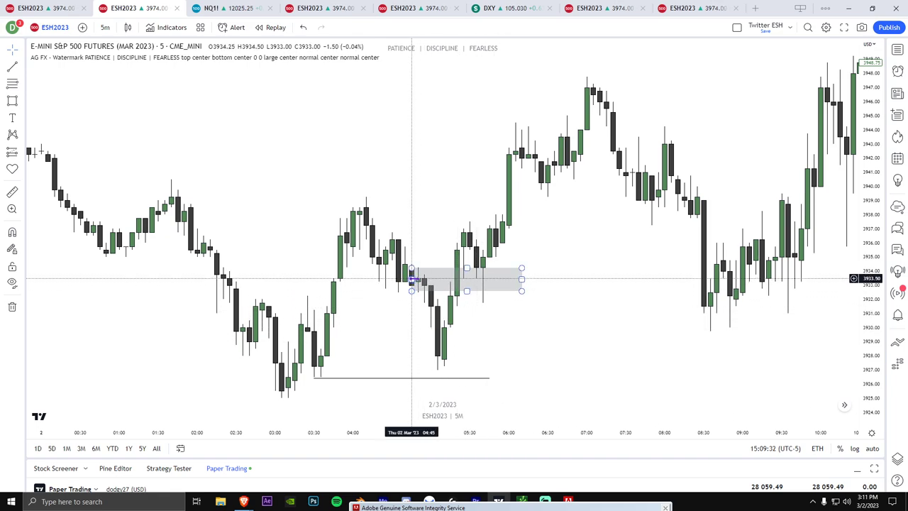
{"action": "left_click", "coordinate": [425, 304]}
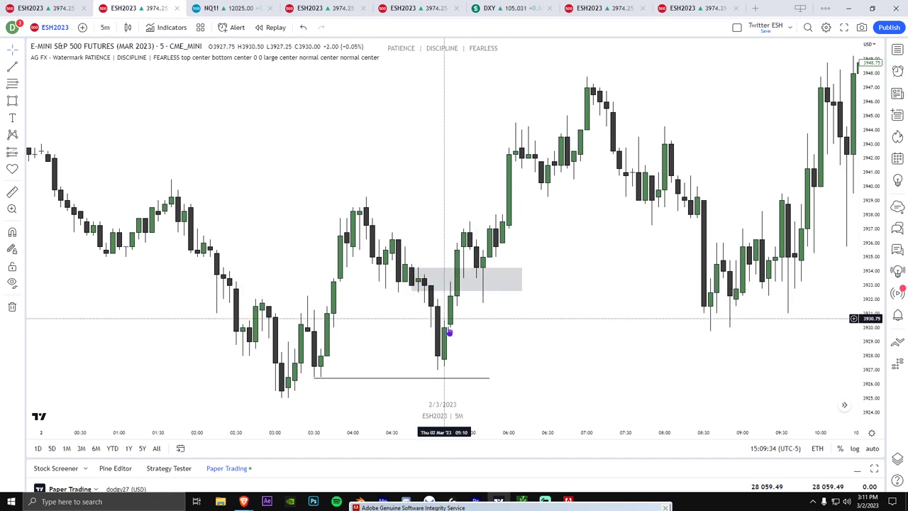
{"action": "left_click", "coordinate": [466, 269]}
{"action": "scroll", "coordinate": [471, 275], "scroll_direction": "down", "scroll_amount": 3}
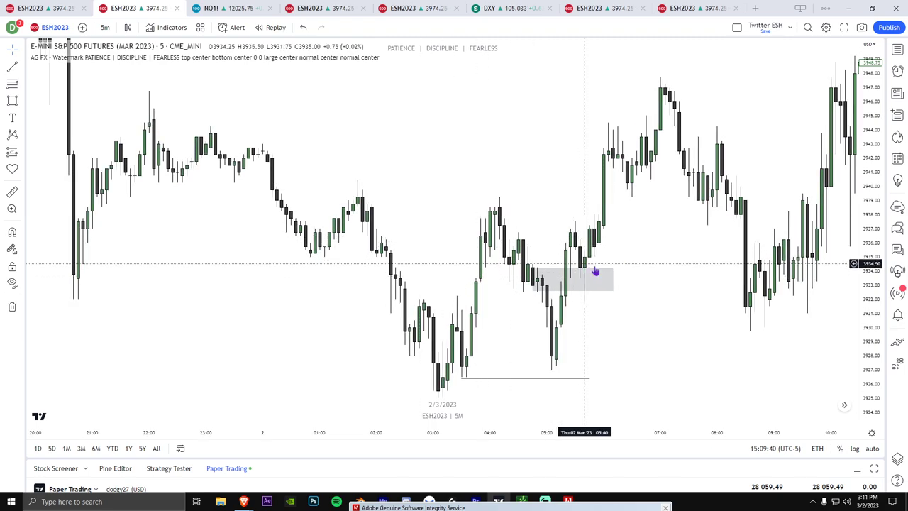
{"action": "scroll", "coordinate": [595, 271], "scroll_direction": "up", "scroll_amount": 5}
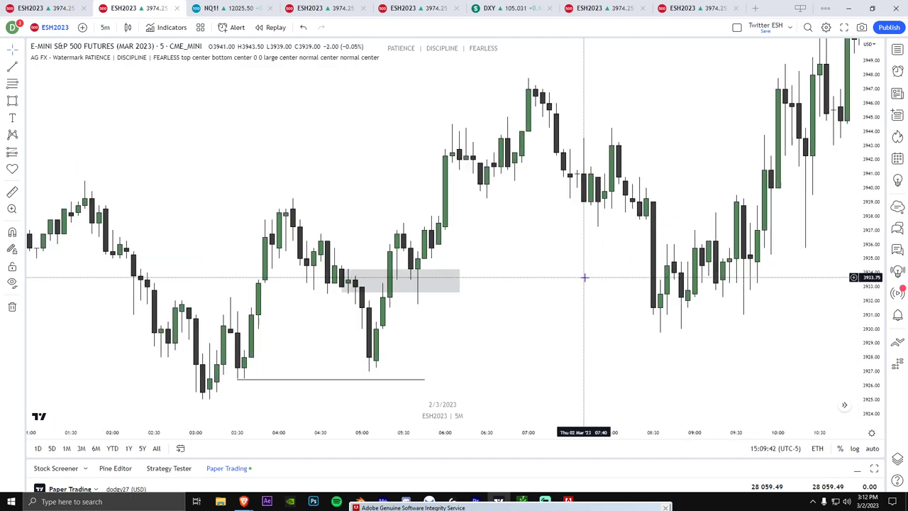
{"action": "left_click_drag", "start_coordinate": [527, 265], "coordinate": [577, 275]}
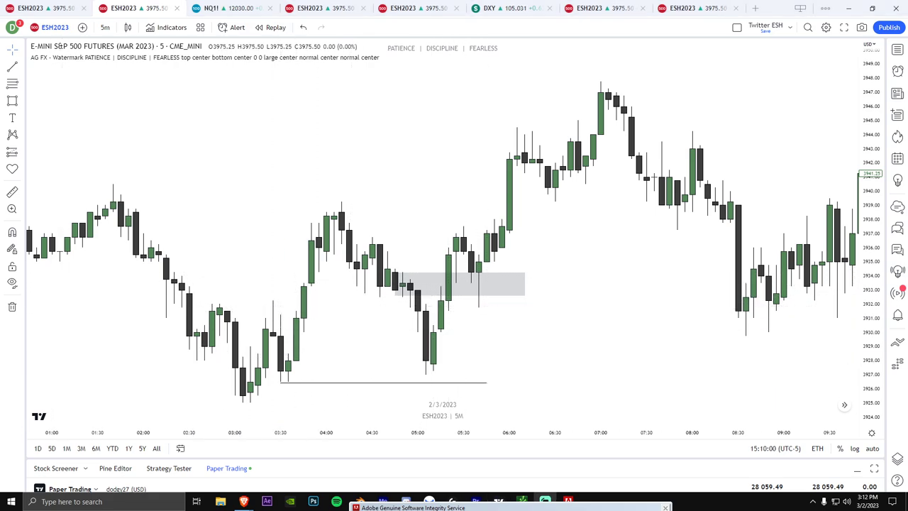
Draw a rectangle over the 1 March breaker candles from about 14:40 to 23:00, spanning about 3948.50 to 3945.75
{"action": "left_click_drag", "start_coordinate": [80, 245], "coordinate": [616, 249]}
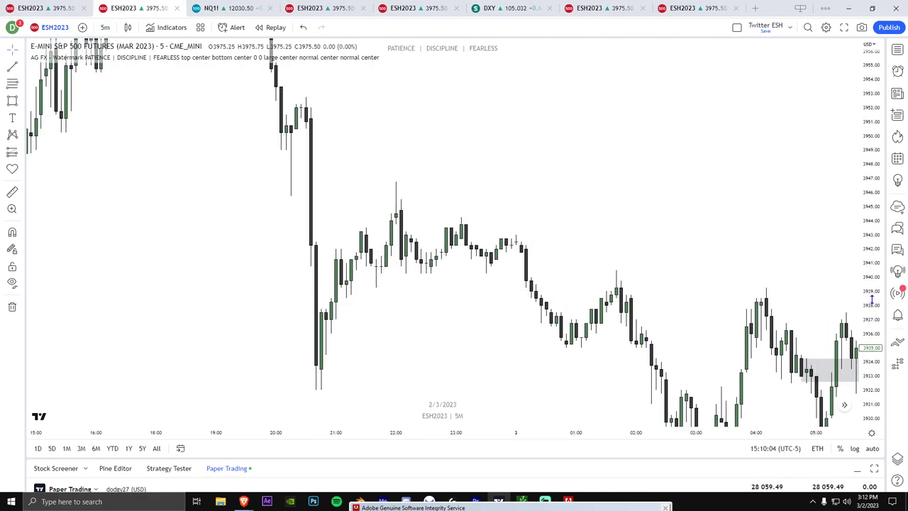
{"action": "scroll", "coordinate": [740, 271], "scroll_direction": "down", "scroll_amount": 3}
{"action": "left_click_drag", "start_coordinate": [732, 271], "coordinate": [440, 317]}
{"action": "left_click_drag", "start_coordinate": [877, 279], "coordinate": [861, 381]}
{"action": "scroll", "coordinate": [670, 294], "scroll_direction": "down", "scroll_amount": 2}
{"action": "left_click_drag", "start_coordinate": [505, 233], "coordinate": [578, 273]}
{"action": "scroll", "coordinate": [563, 267], "scroll_direction": "down", "scroll_amount": 1}
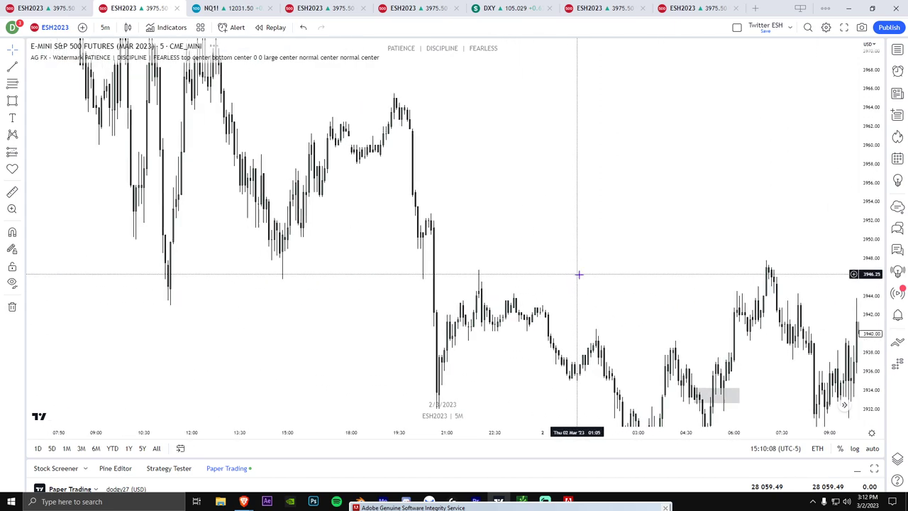
{"action": "scroll", "coordinate": [577, 273], "scroll_direction": "up", "scroll_amount": 1}
{"action": "scroll", "coordinate": [546, 272], "scroll_direction": "up", "scroll_amount": 2}
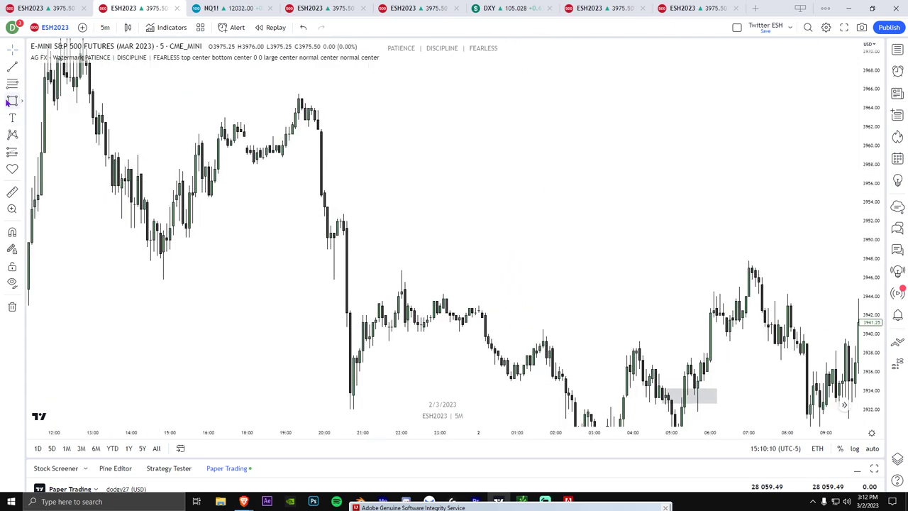
{"action": "left_click_drag", "start_coordinate": [157, 253], "coordinate": [308, 279]}
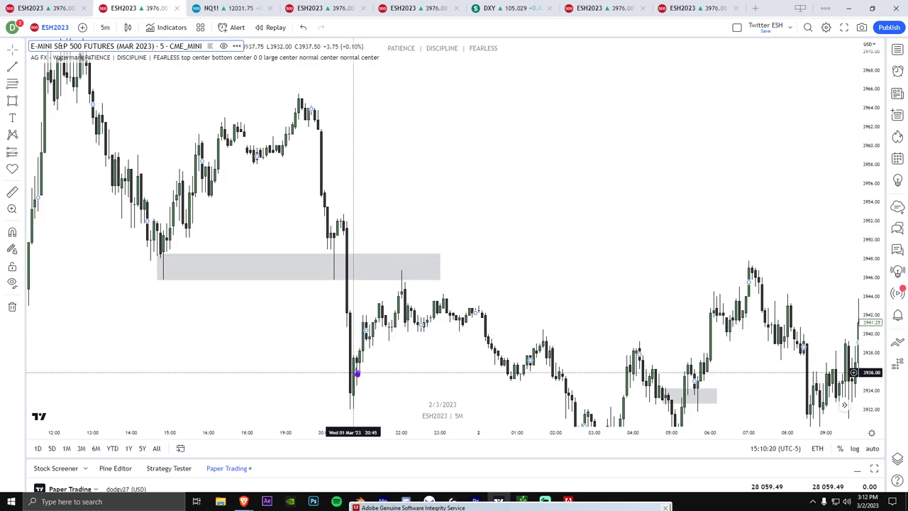
Examine the 1 March breaker zone, its 22:00 retest and the surrounding highs and lows
{"action": "left_click", "coordinate": [401, 275]}
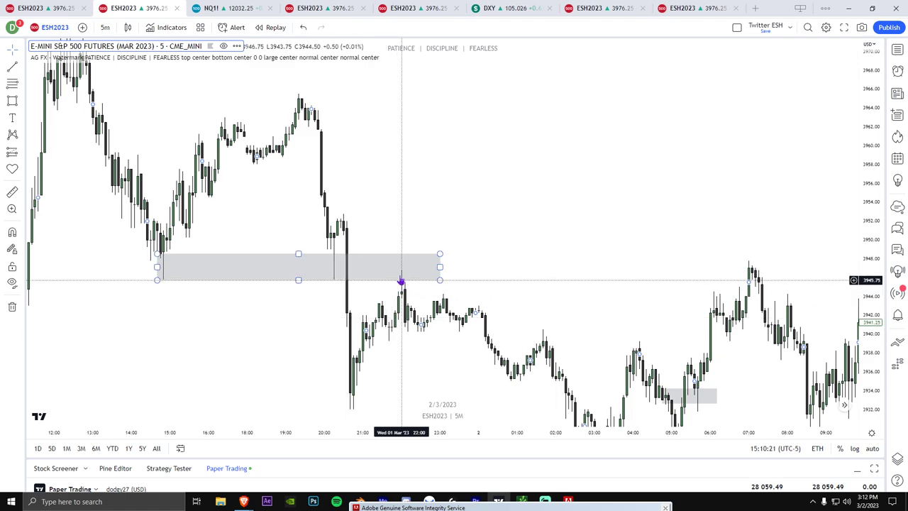
{"action": "left_click", "coordinate": [169, 250]}
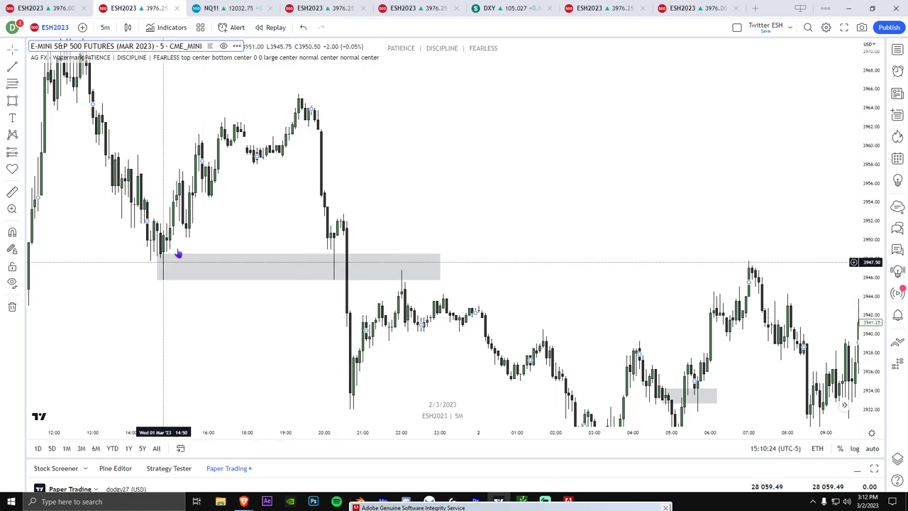
{"action": "left_click_drag", "start_coordinate": [179, 253], "coordinate": [233, 262]}
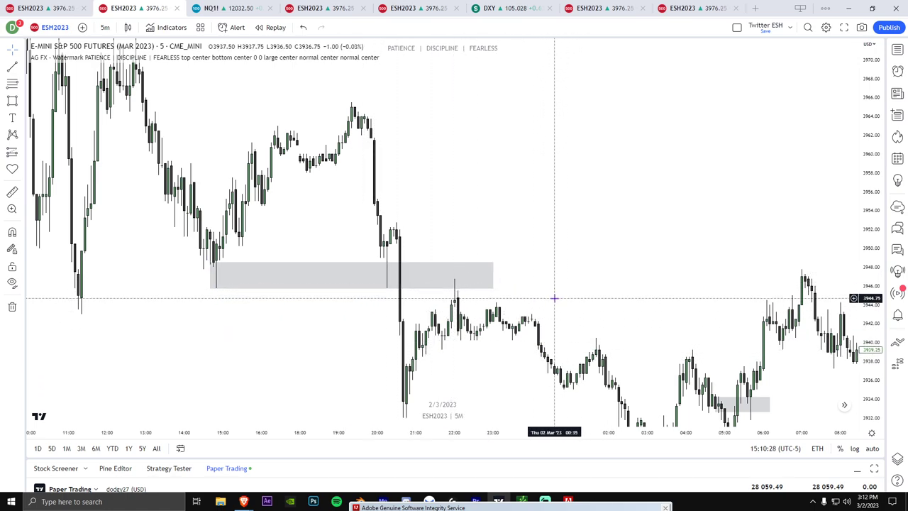
{"action": "left_click_drag", "start_coordinate": [711, 278], "coordinate": [693, 336]}
{"action": "mouse_move", "coordinate": [868, 324]}
{"action": "left_mouse_down"}
{"action": "mouse_move", "coordinate": [868, 385]}
{"action": "mouse_move", "coordinate": [870, 335]}
{"action": "left_mouse_up"}
{"action": "scroll", "coordinate": [679, 335], "scroll_direction": "down", "scroll_amount": 2}
{"action": "scroll", "coordinate": [702, 335], "scroll_direction": "up", "scroll_amount": 1}
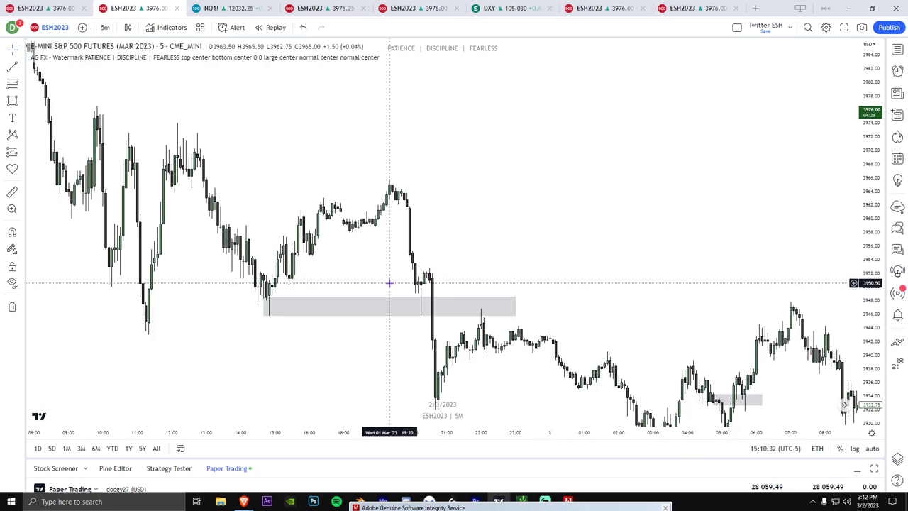